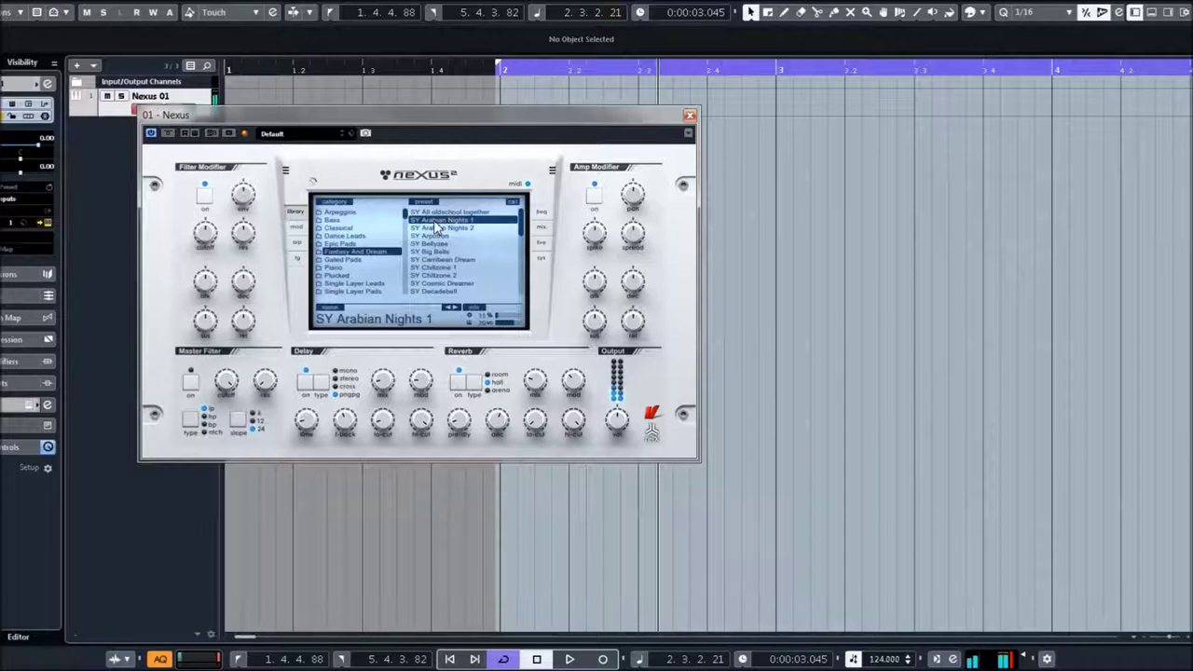
# - Audition the Fantasy And Dream presets SY Arpotron, SY Bellyzee, SY Big Bells, SY Carribean Dream, SY Chillzone 2 and SY Cosmic Dreamer in turn
pyautogui.scroll(-1, 436, 227)
pyautogui.click(433, 222)
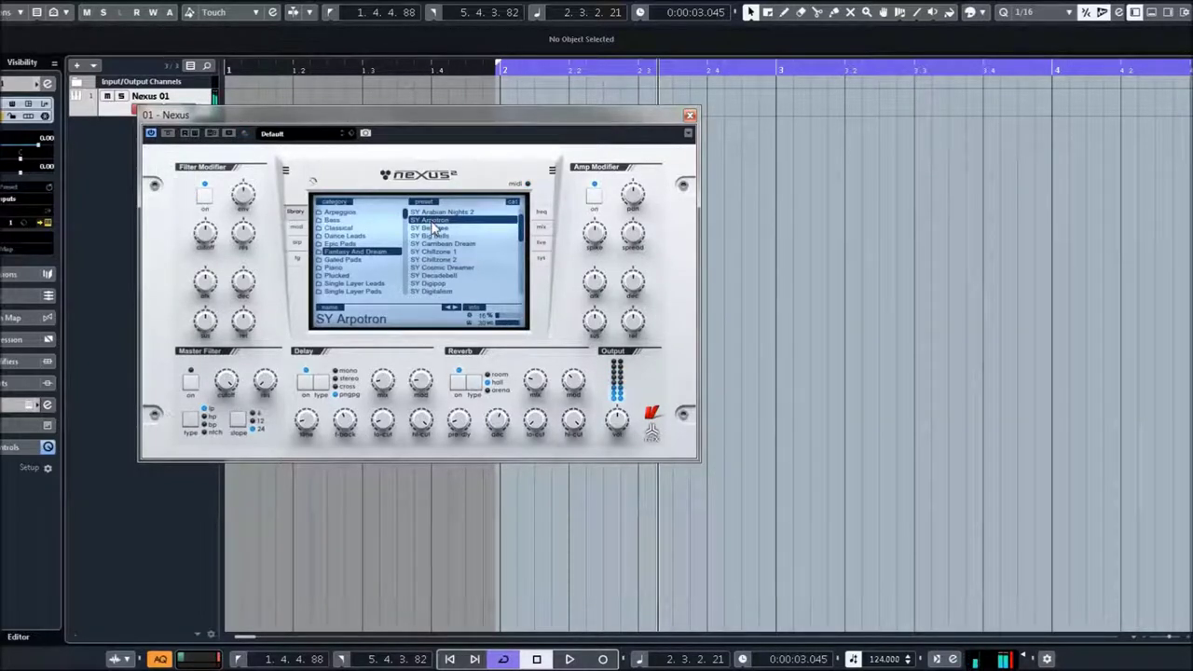
pyautogui.click(434, 229)
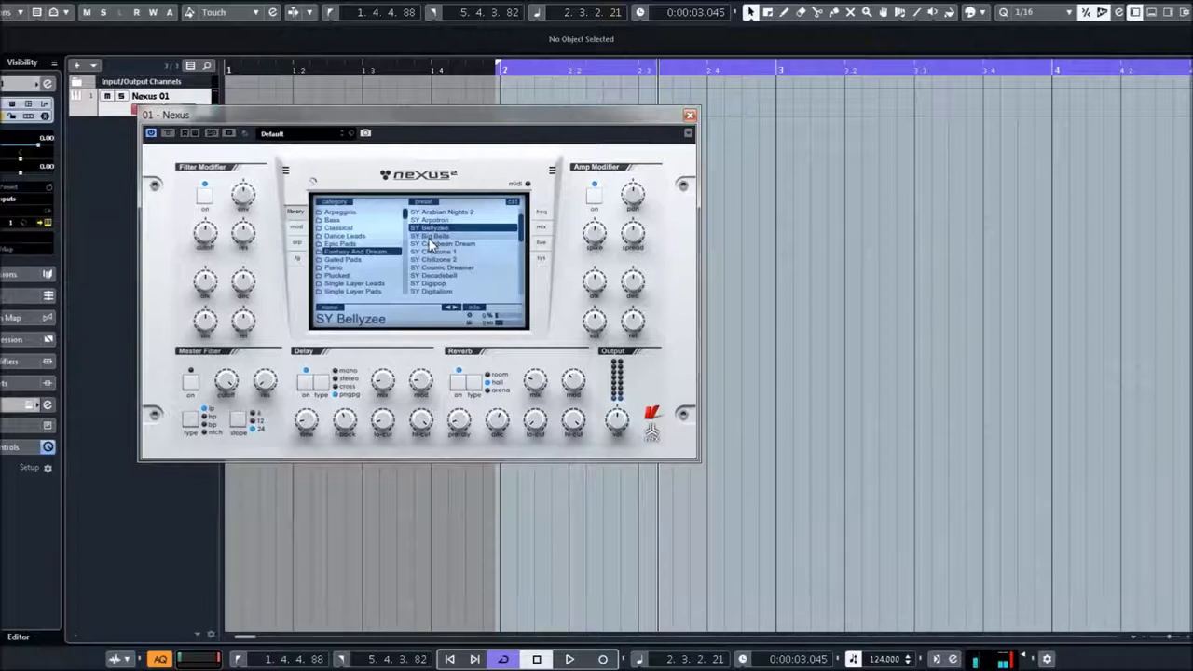
pyautogui.click(431, 239)
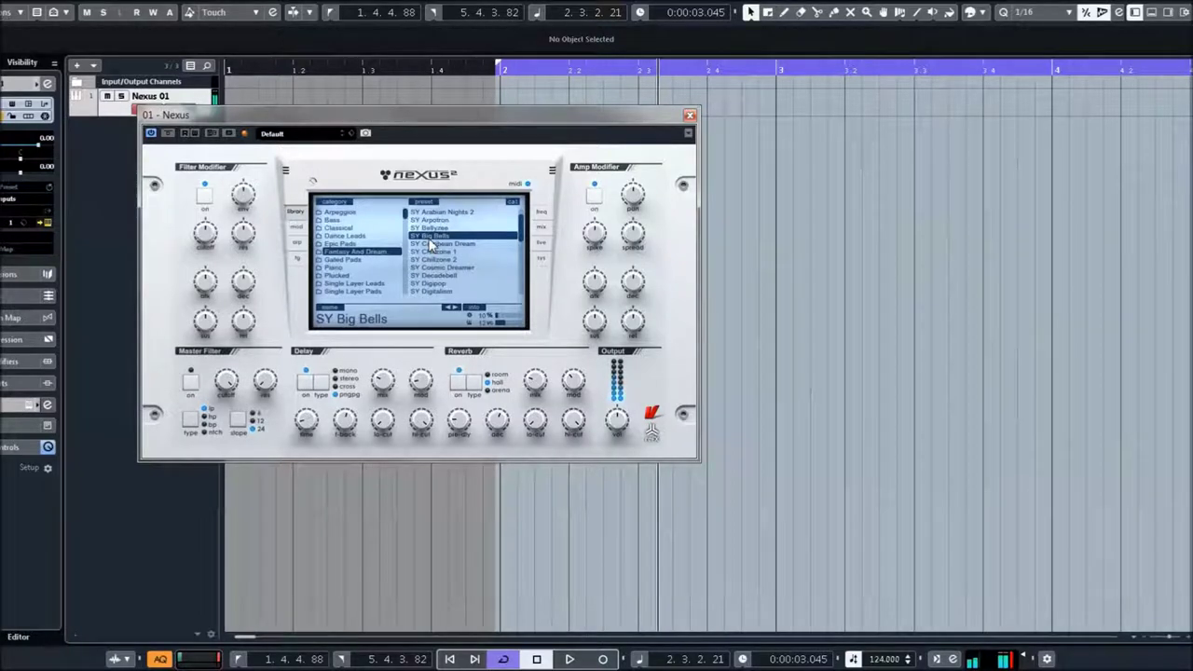
pyautogui.click(432, 245)
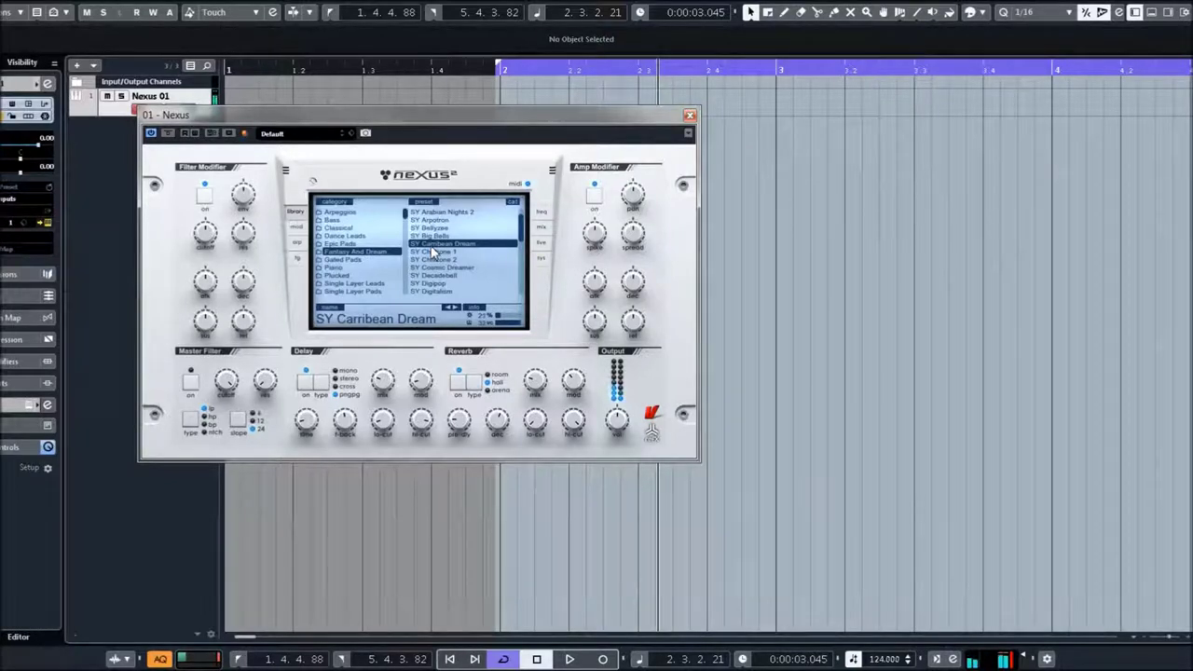
pyautogui.click(429, 259)
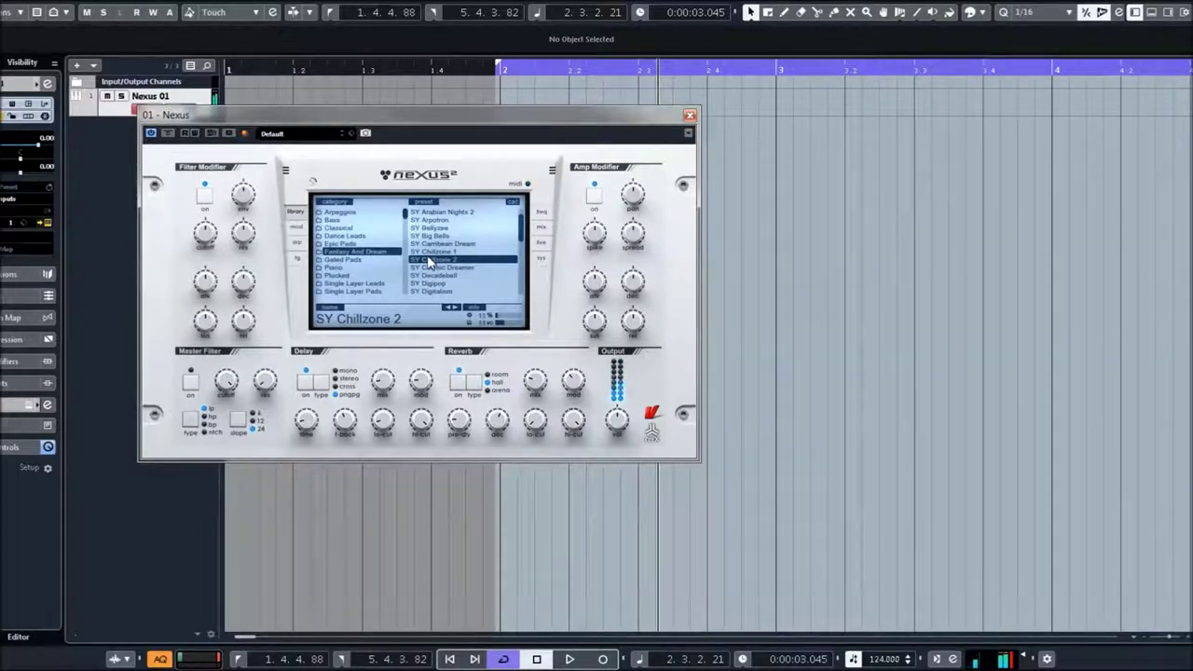
pyautogui.click(425, 269)
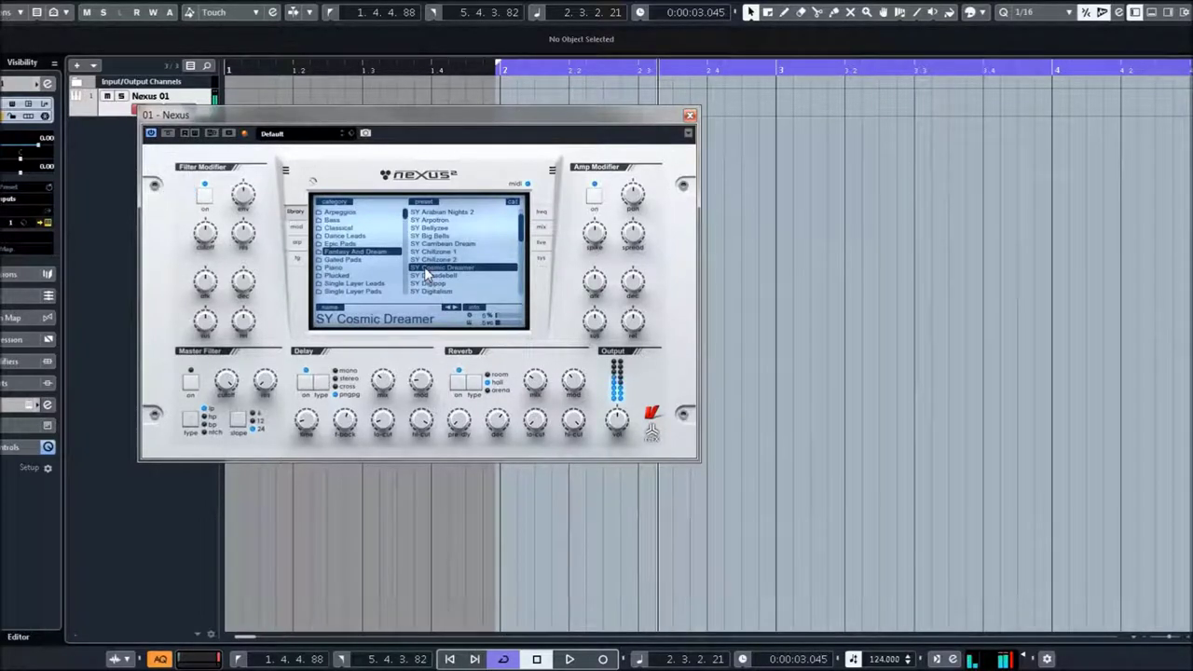
# - Audition the presets SY Decadebell, SY Digipop, SY Digitalism, SY Dreamers Choice, SY Dreamy SawPluck and SY Dreamy SQPluck in turn
pyautogui.scroll(-3, 427, 272)
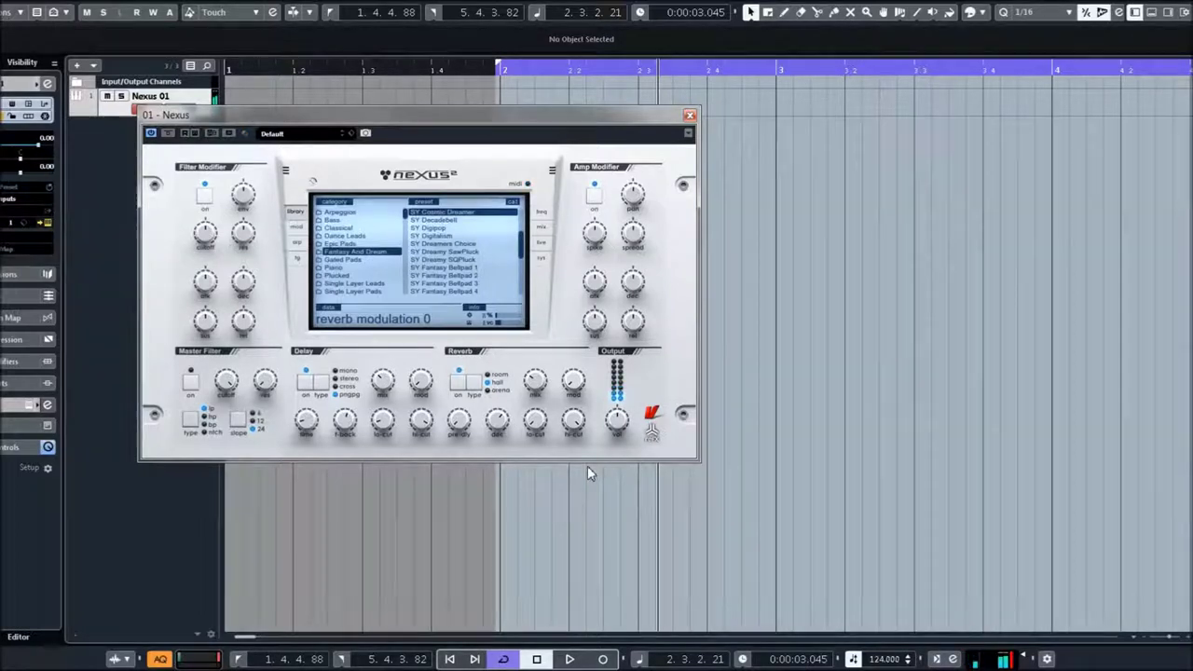
pyautogui.click(436, 222)
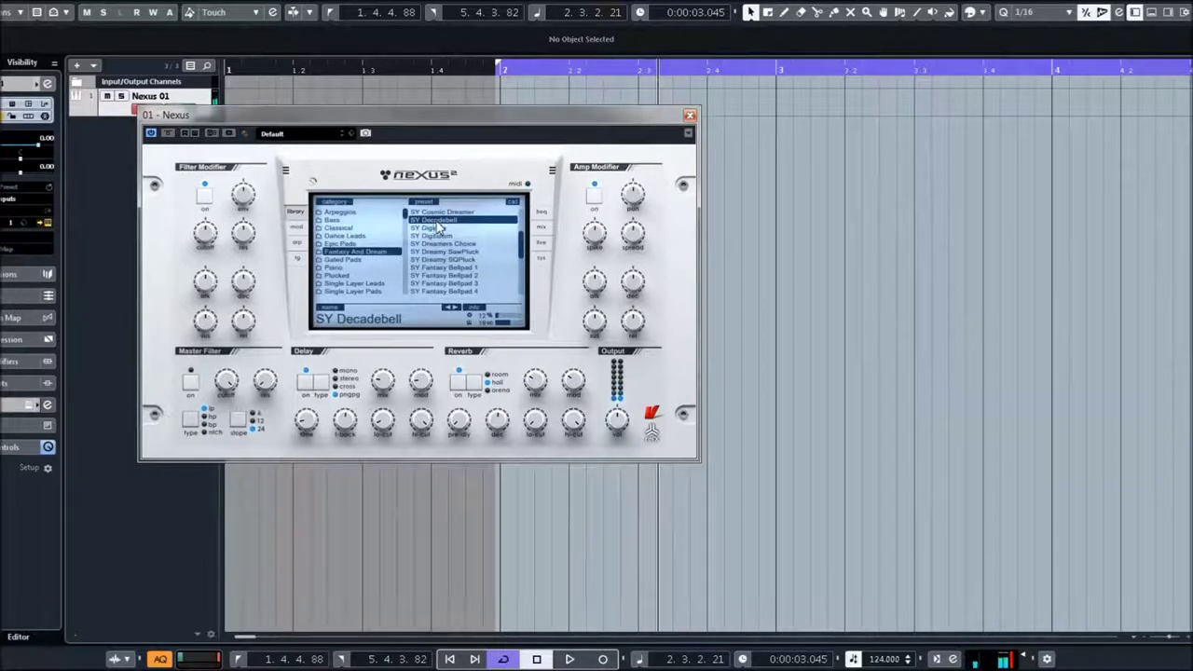
pyautogui.click(434, 228)
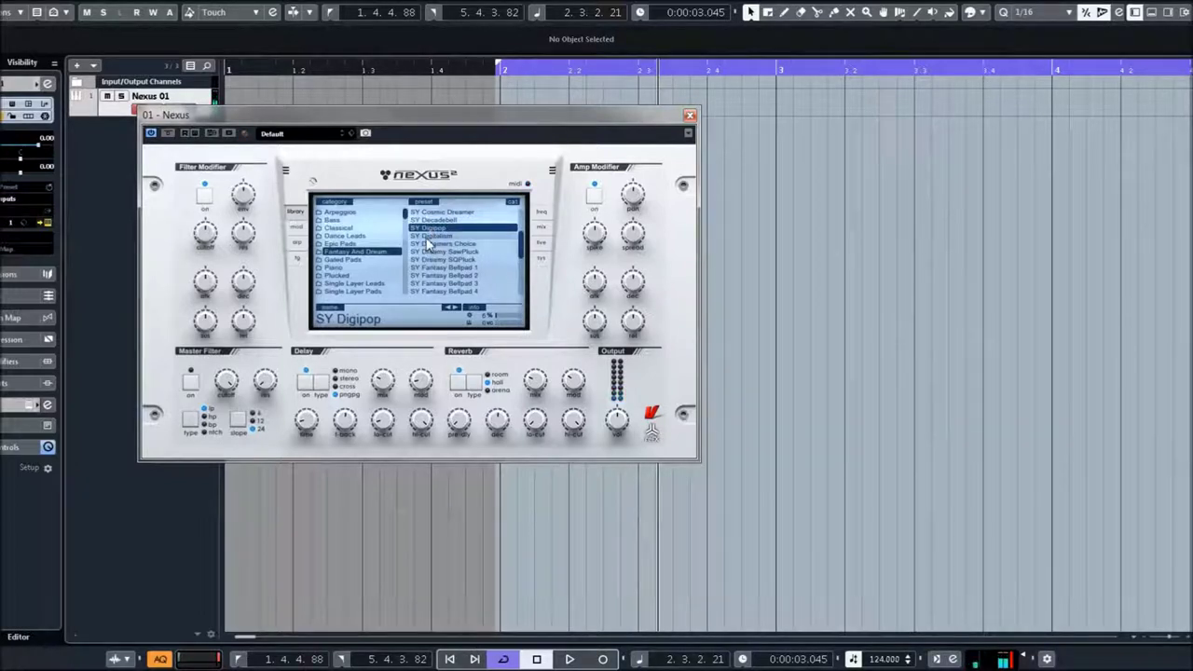
pyautogui.click(428, 237)
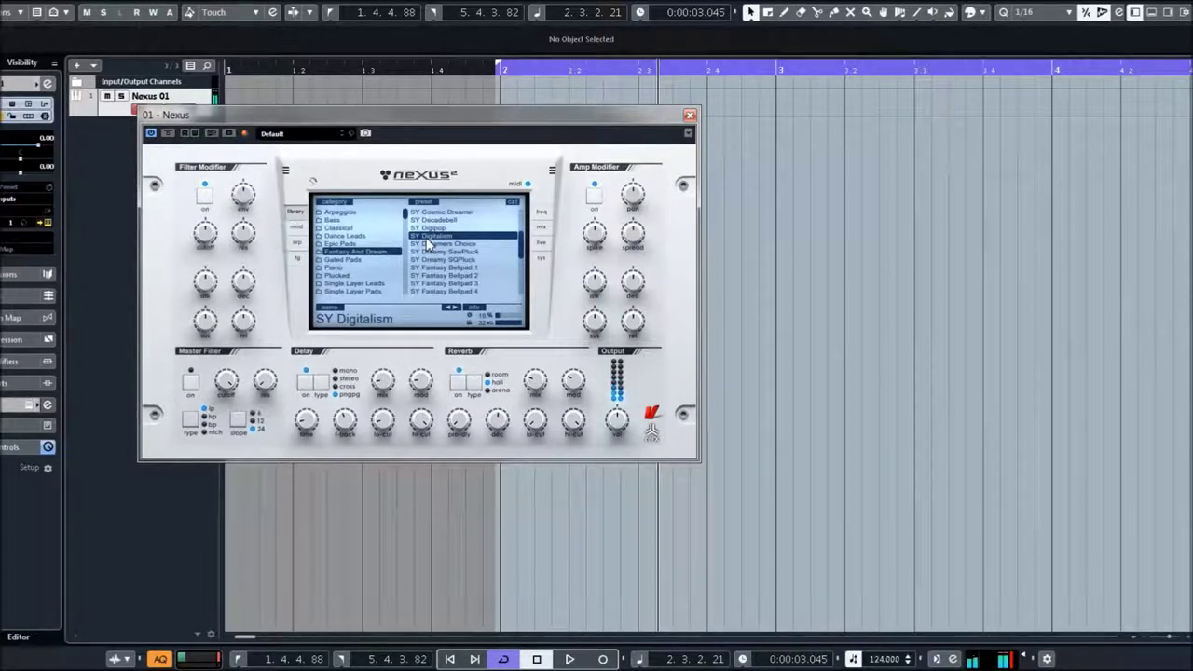
pyautogui.click(429, 245)
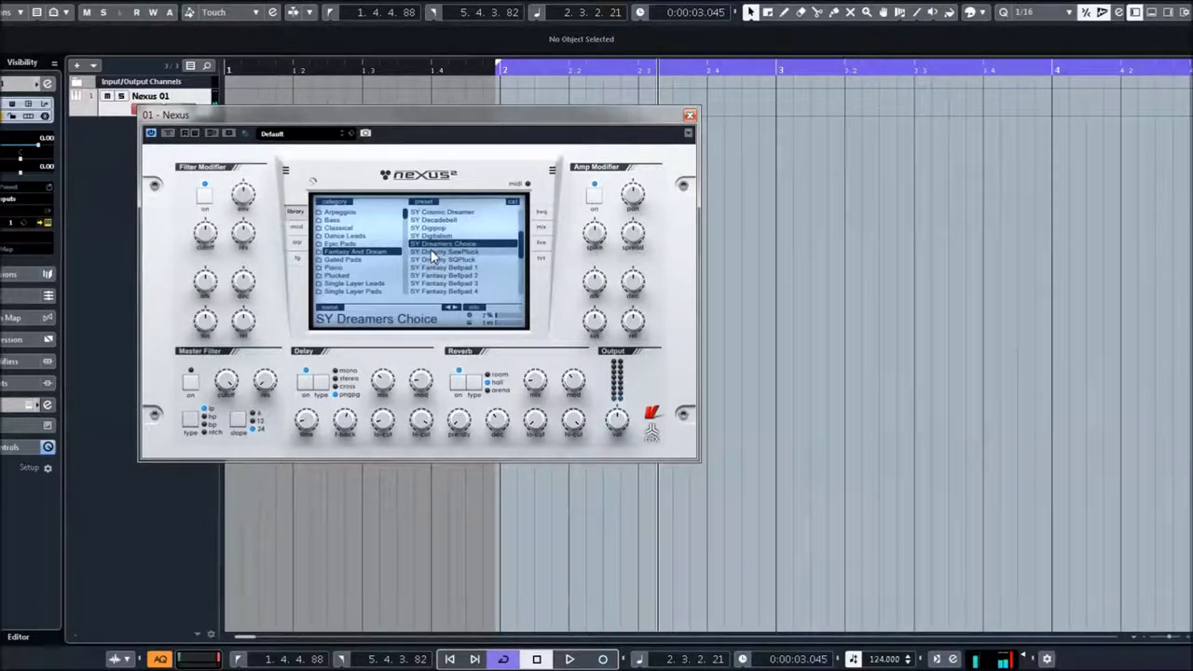
pyautogui.moveTo(421, 381)
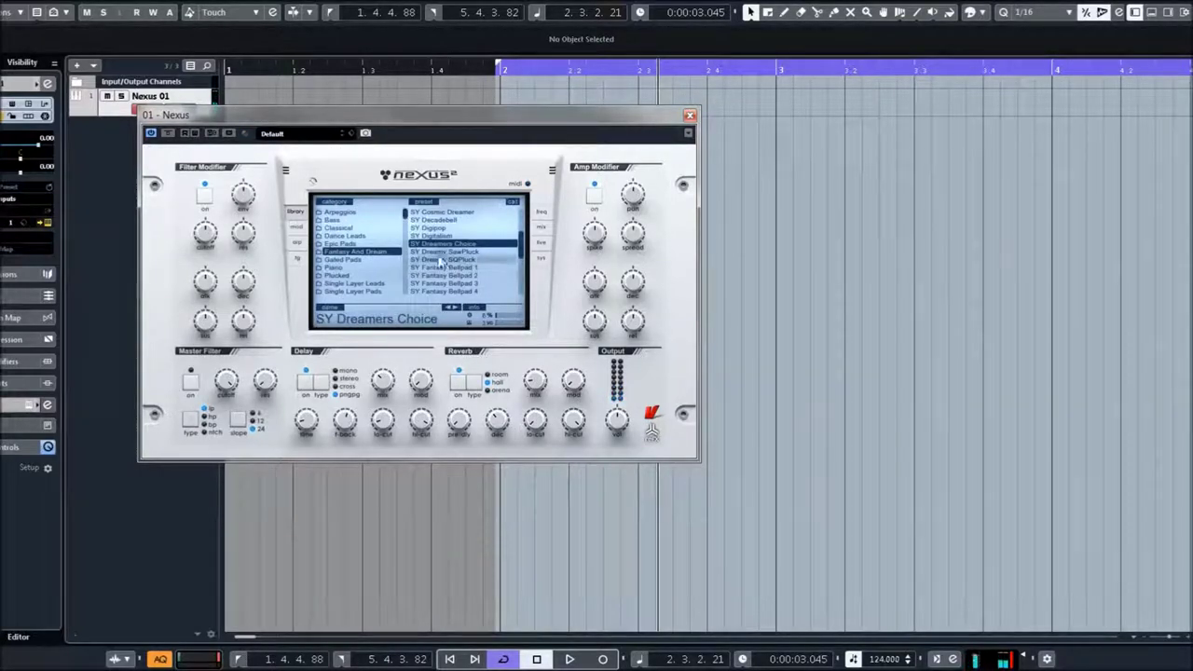
pyautogui.click(435, 253)
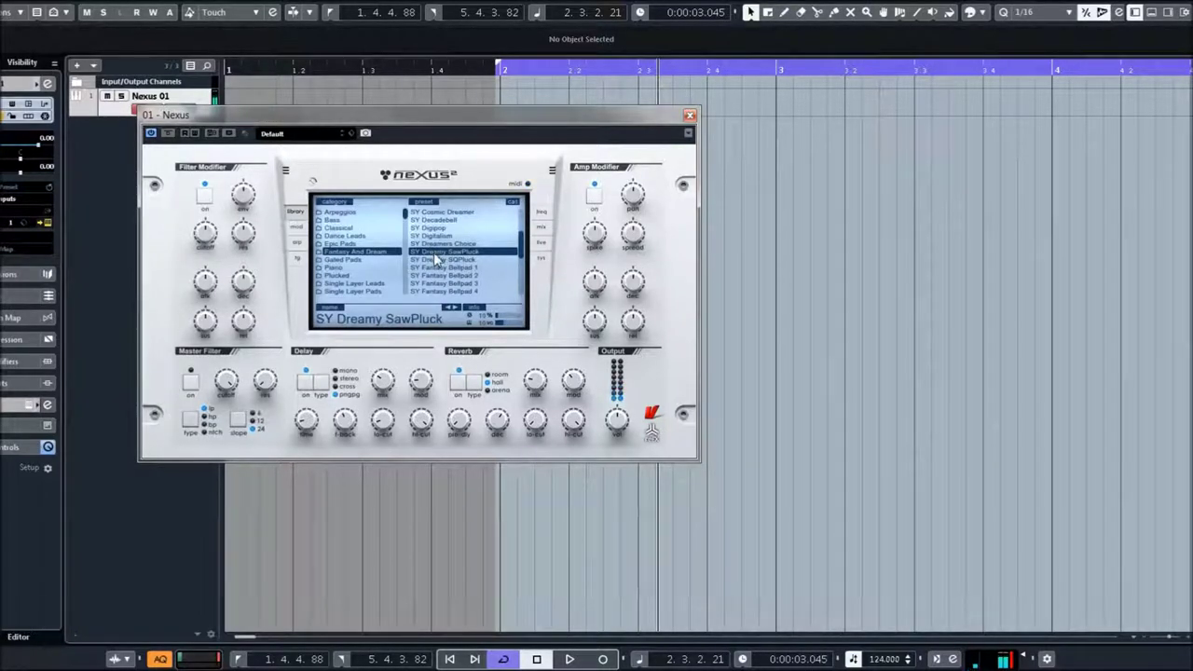
pyautogui.click(437, 259)
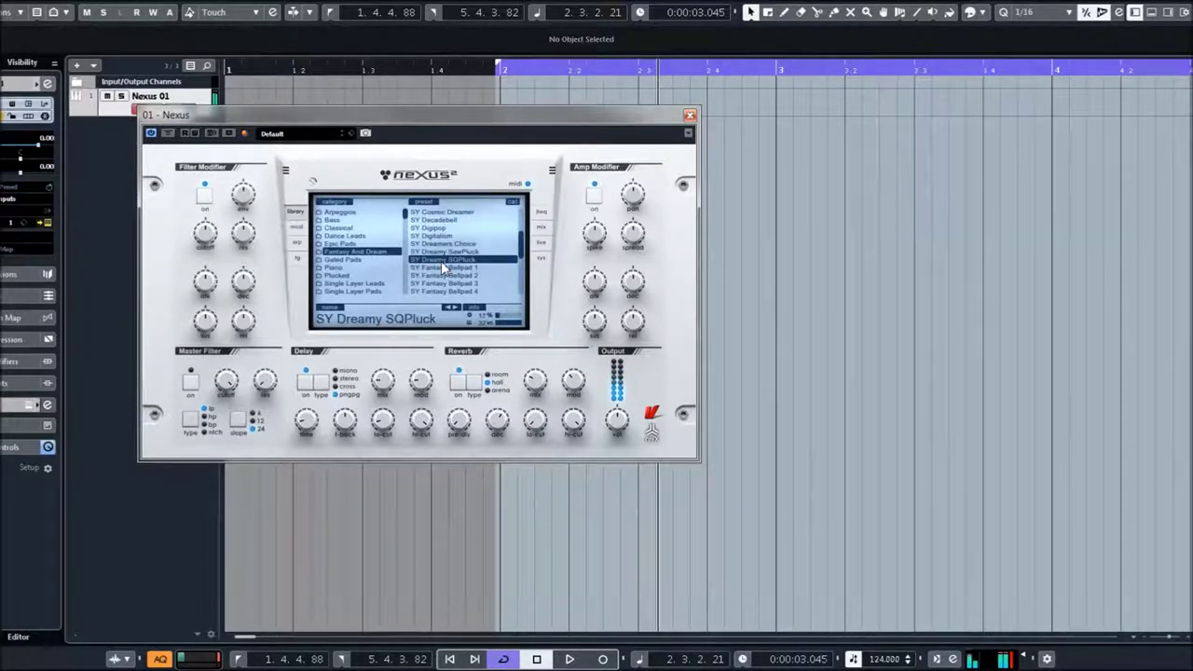
# - Audition the presets SY Fantasy Bellpad 1, 2, 3 and 4, SY FM Phantasies and SY Furious Bellpad in turn
pyautogui.scroll(-2, 444, 268)
pyautogui.click(430, 236)
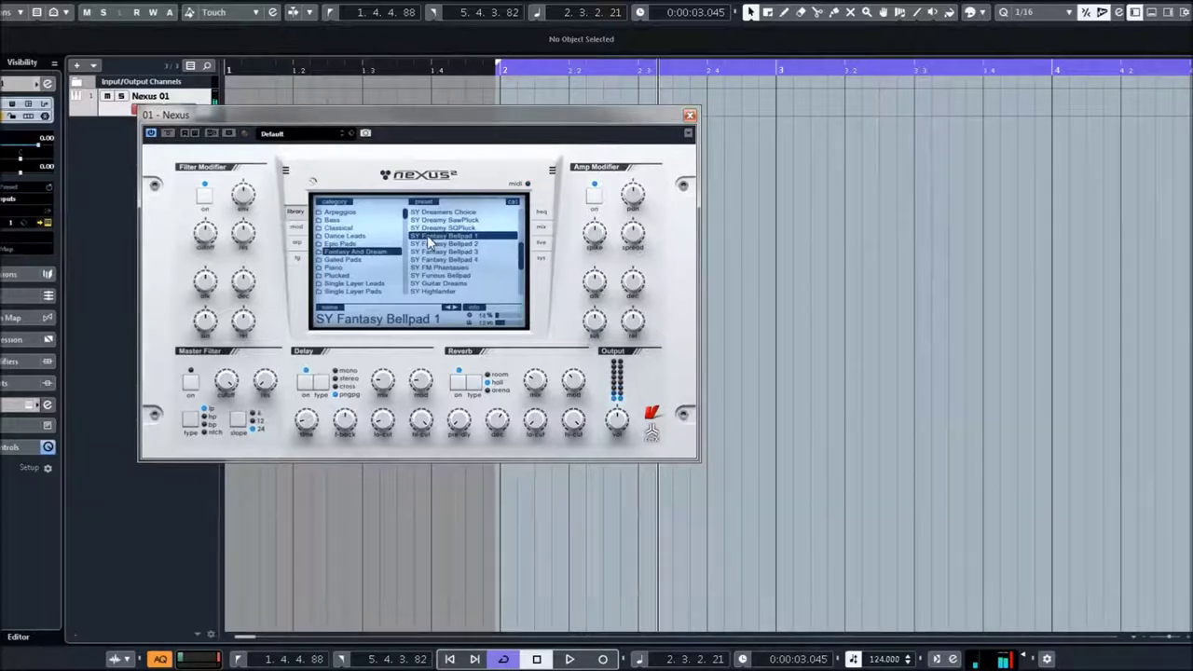
pyautogui.click(430, 244)
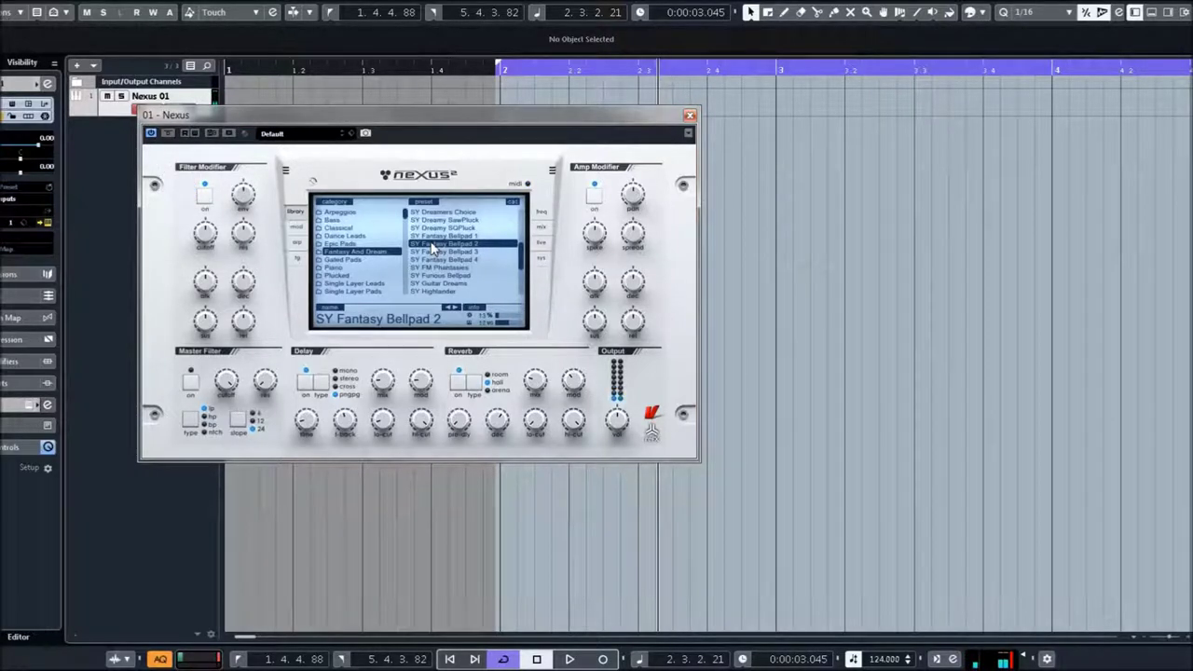
pyautogui.click(434, 252)
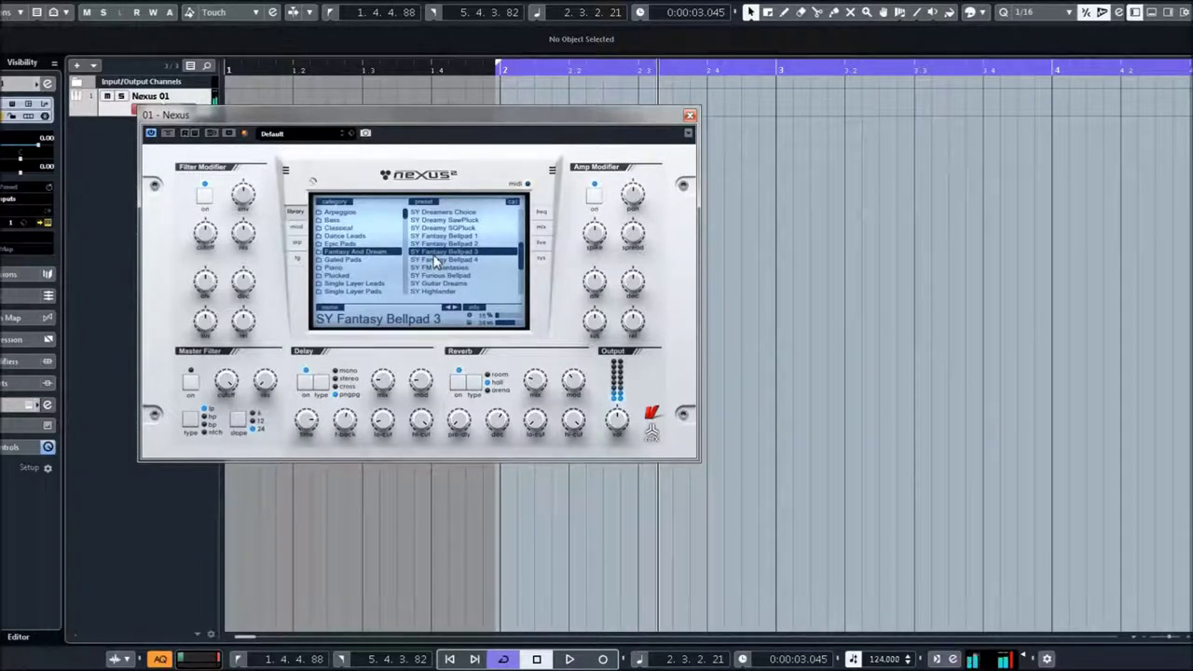
pyautogui.click(434, 260)
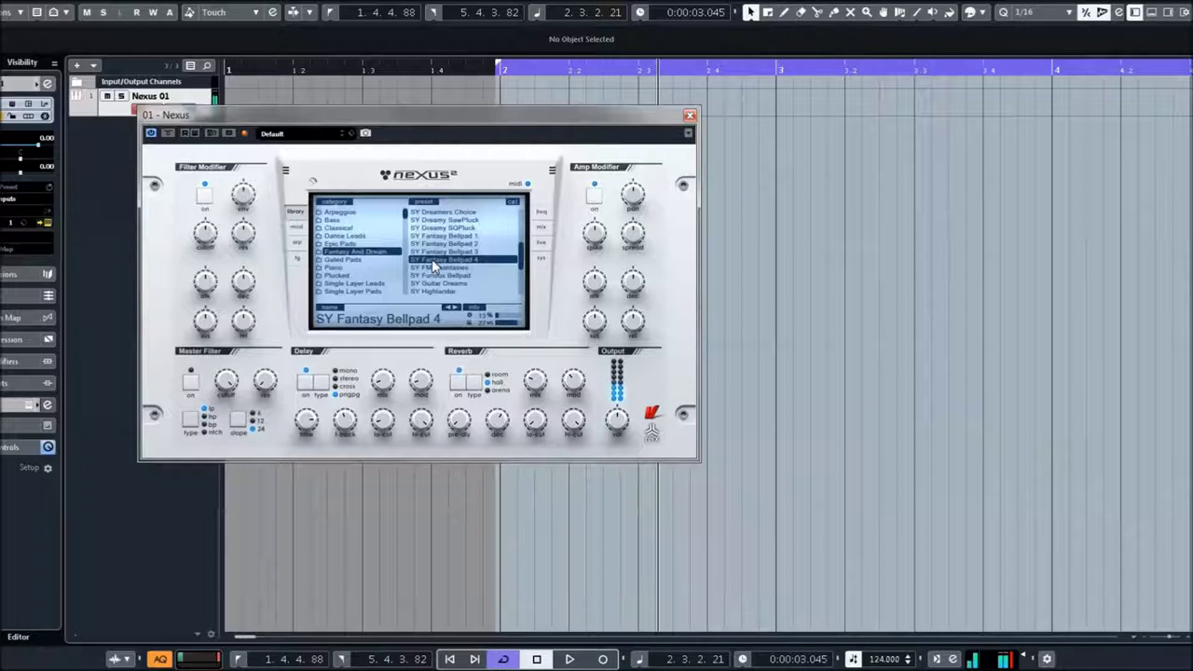
pyautogui.click(458, 268)
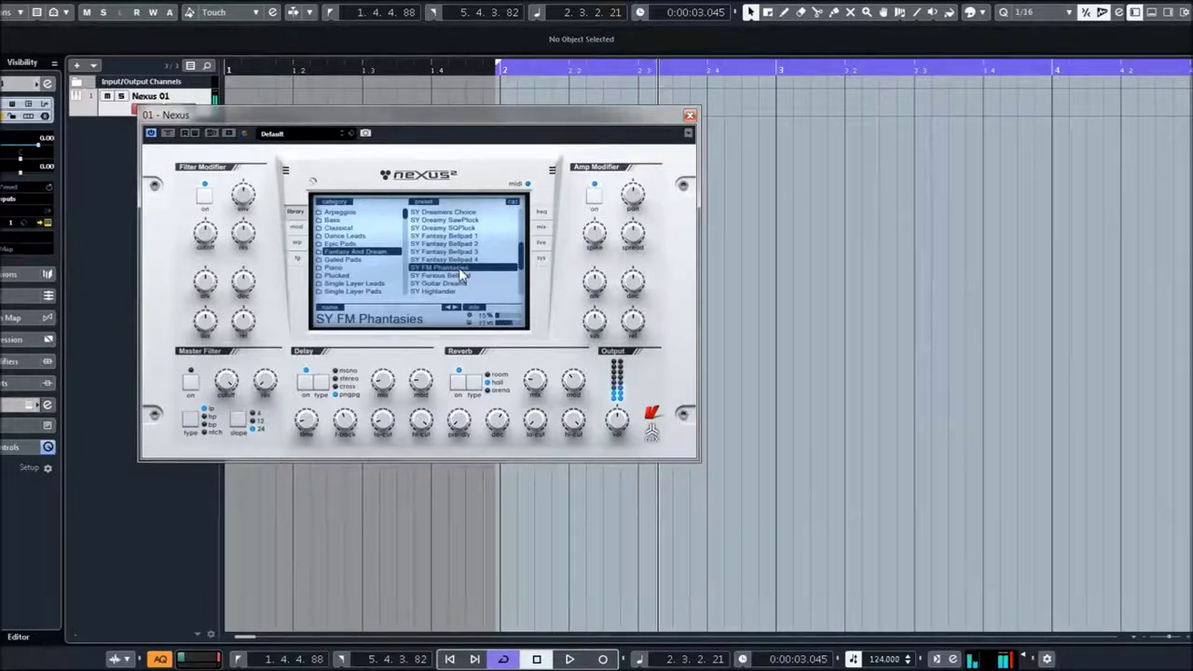
pyautogui.click(455, 277)
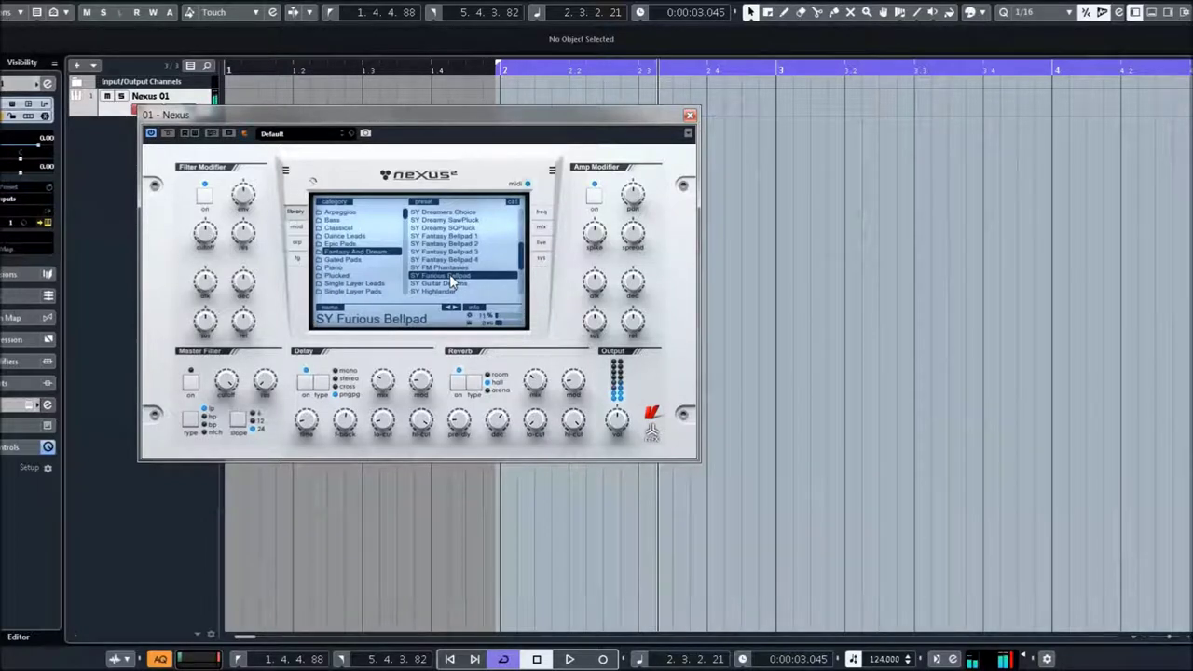
# - Audition the presets SY Guitar Dreams, SY Highlander, SY Kyrie and SY Monkey Island in turn
pyautogui.scroll(-3, 452, 279)
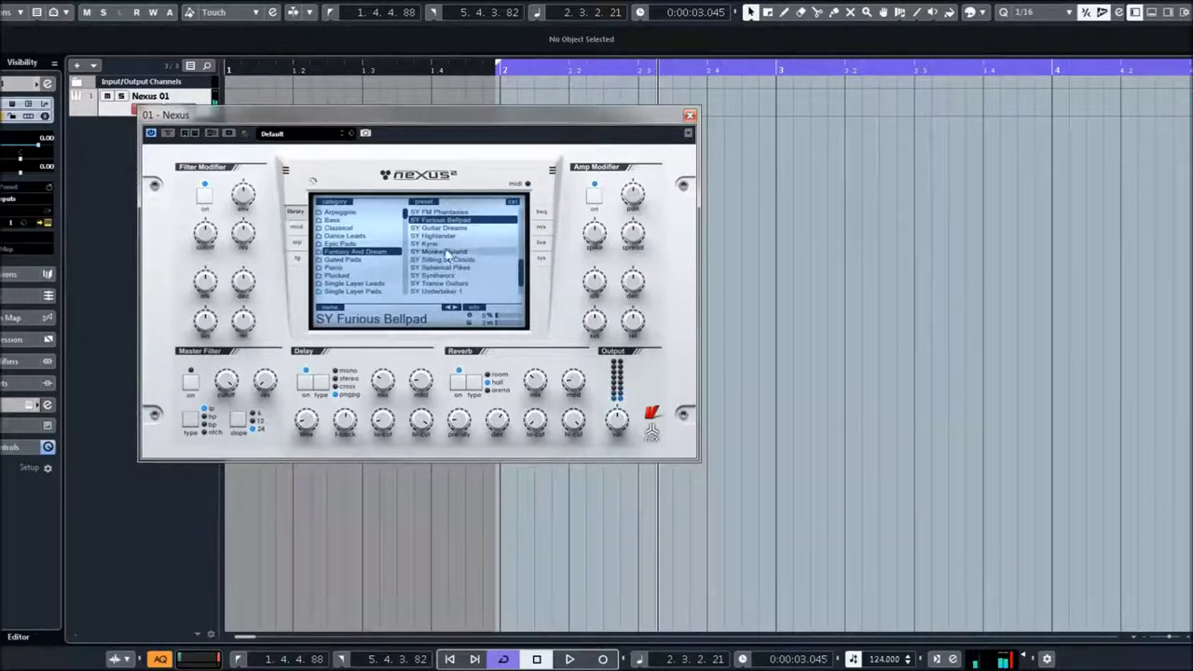
pyautogui.click(434, 228)
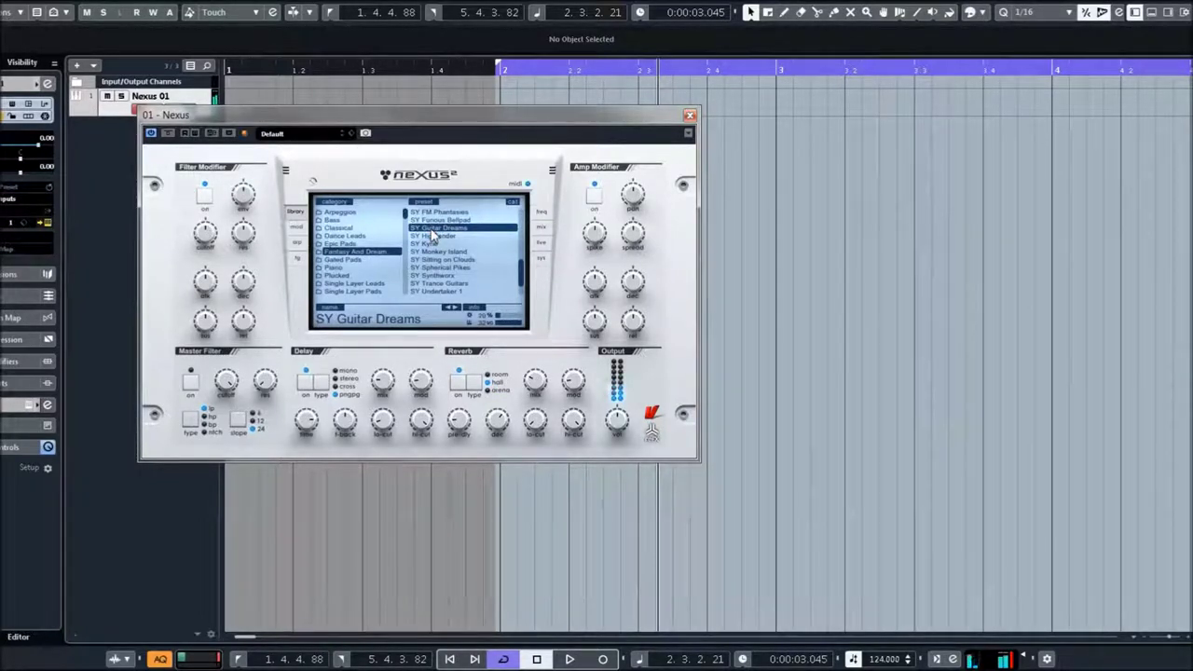
pyautogui.click(420, 236)
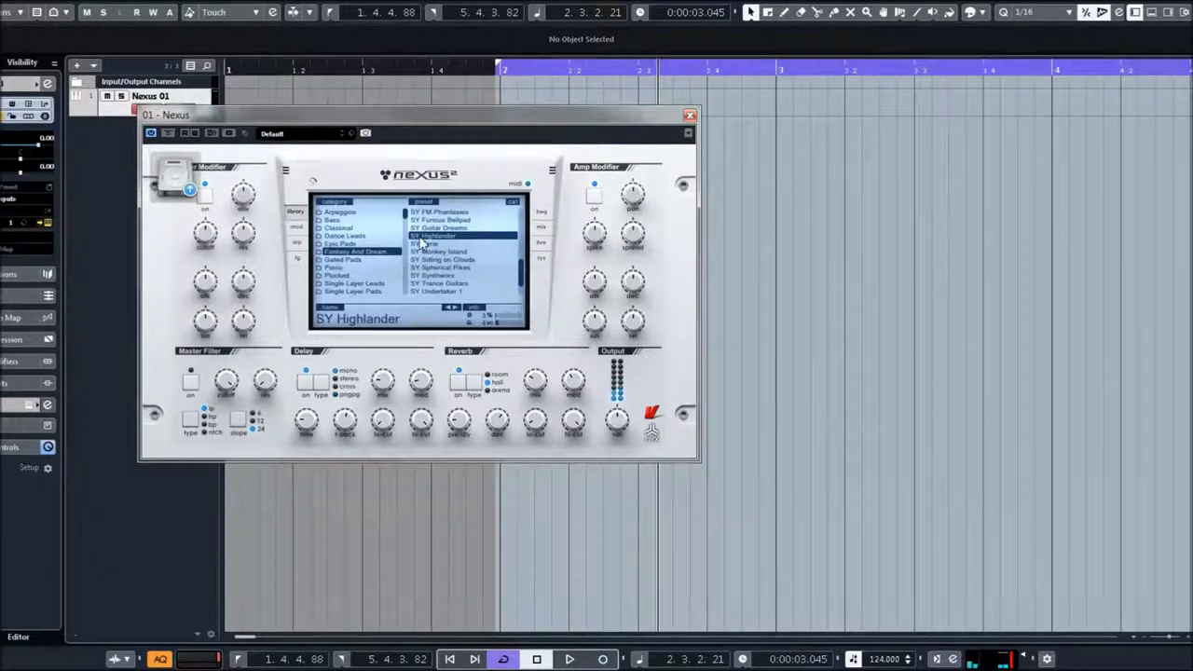
pyautogui.click(425, 244)
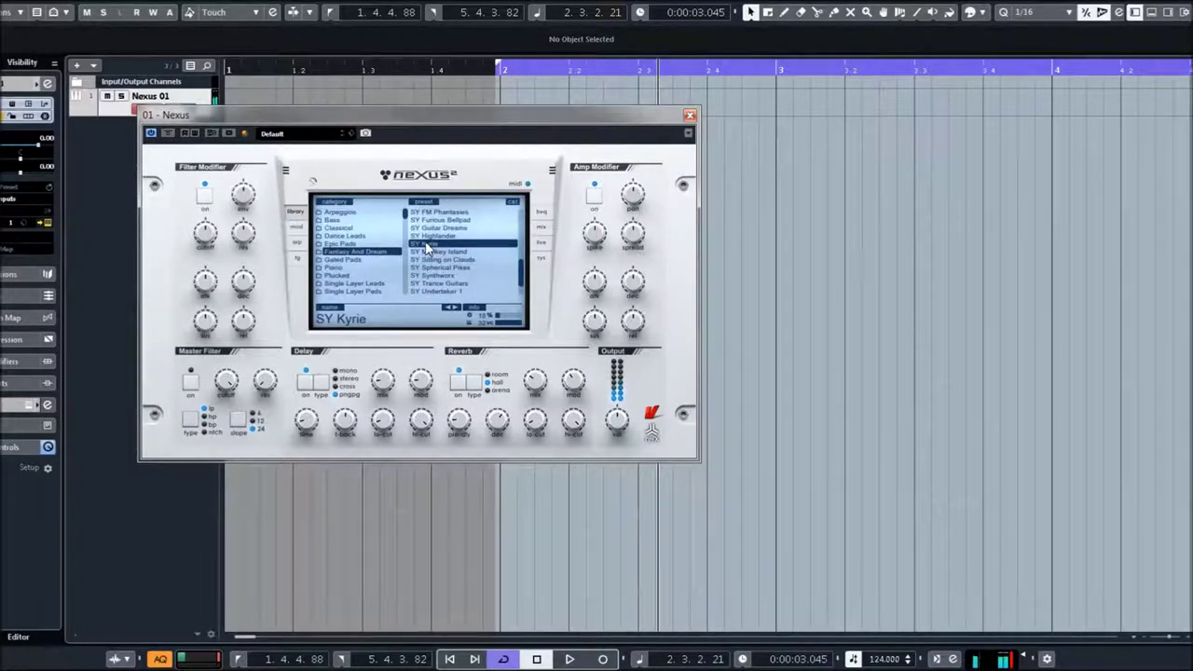
pyautogui.click(430, 252)
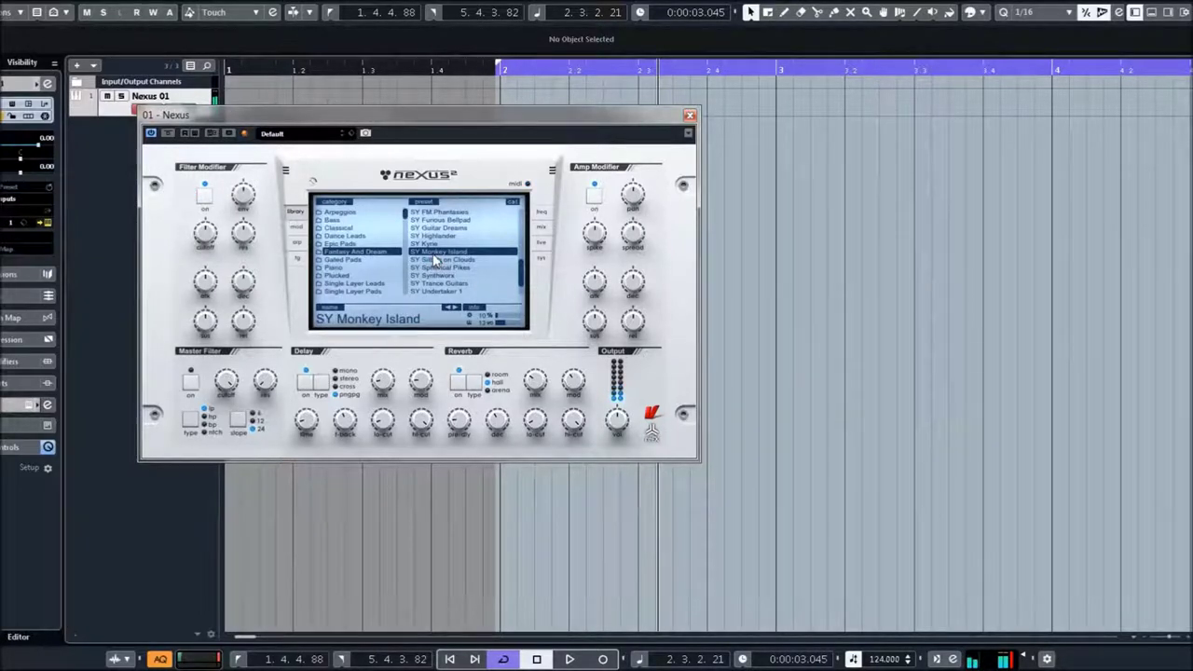
# - Audition the presets SY Sitting on Clouds, SY Spherical Pikes, SY Synthworx, SY Trance Guitars, SY Undertaker 1 and SY Undertaker 2 in turn
pyautogui.scroll(-1, 434, 261)
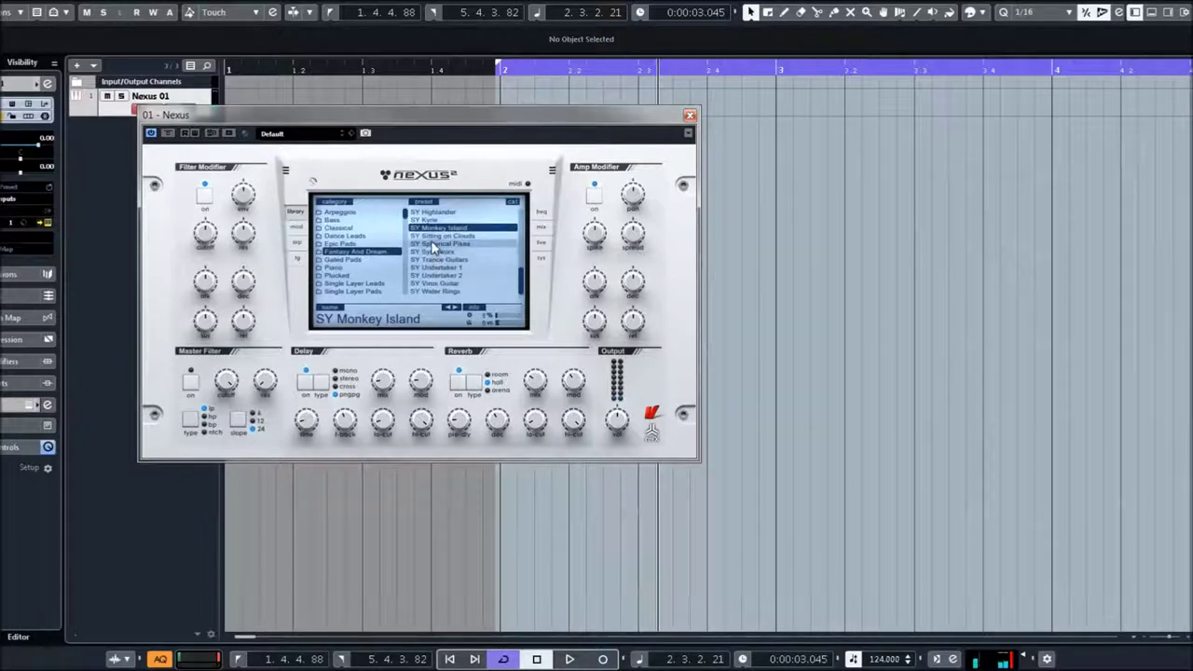
pyautogui.click(432, 237)
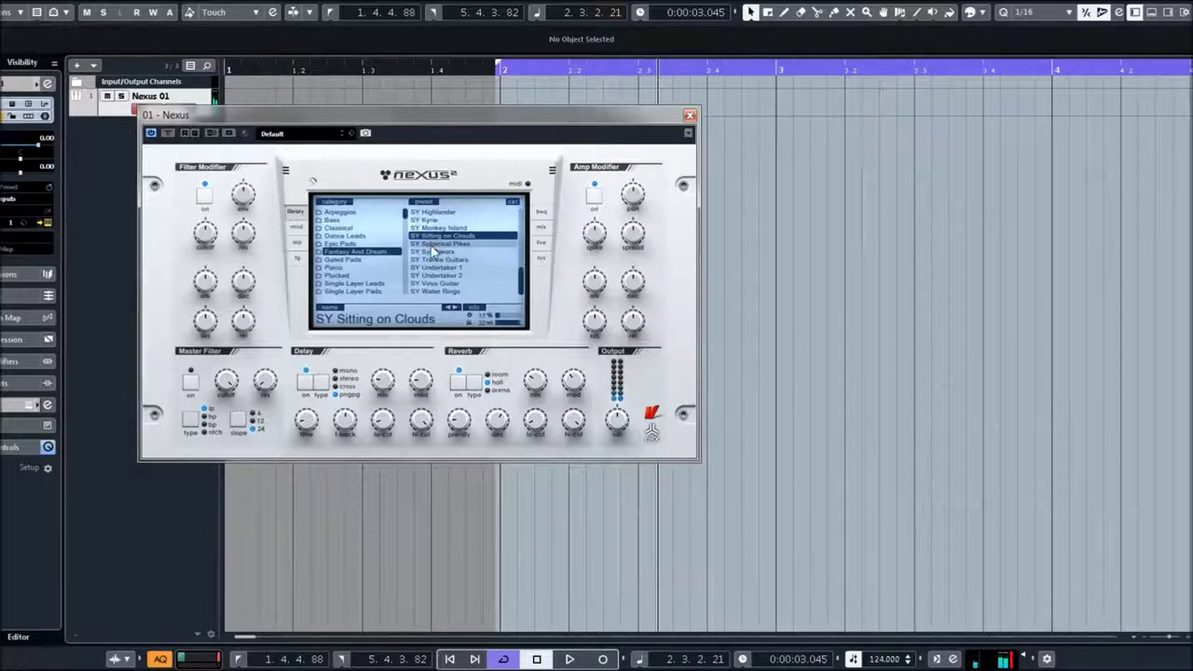
pyautogui.click(433, 244)
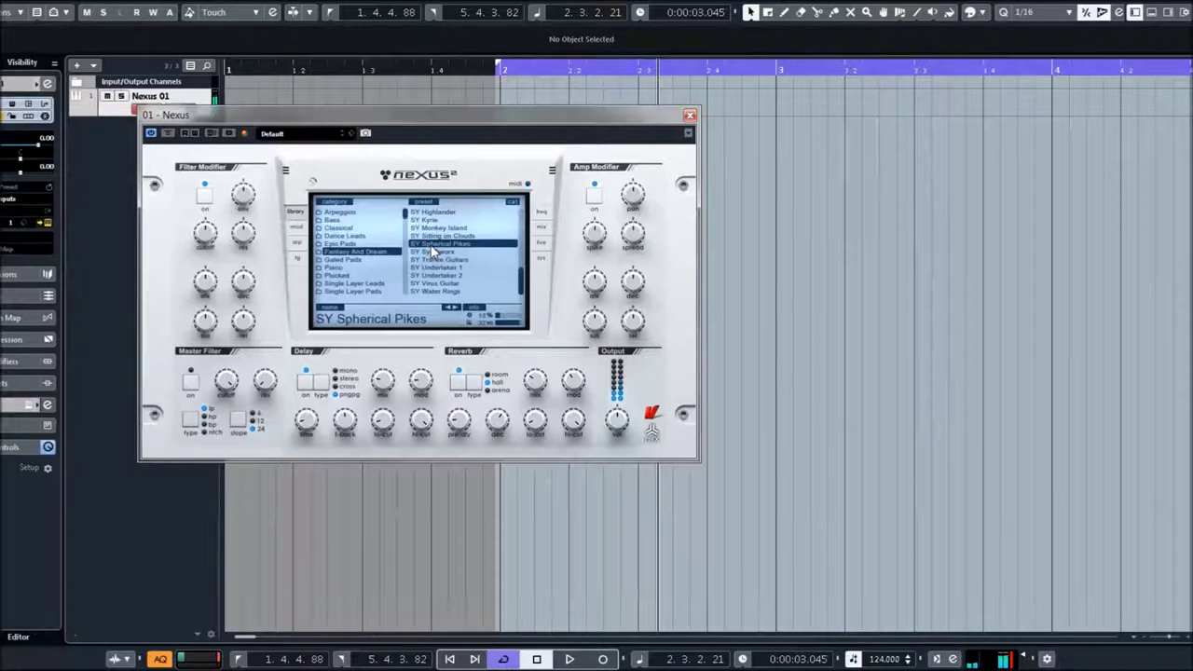
pyautogui.click(433, 251)
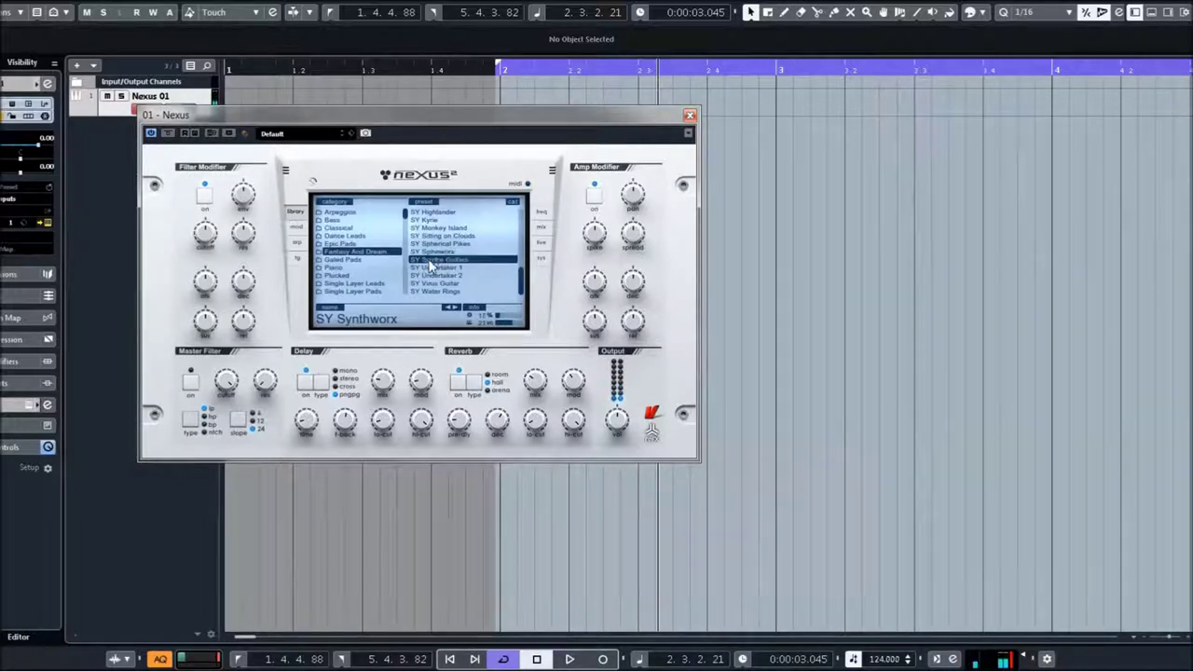
pyautogui.click(431, 261)
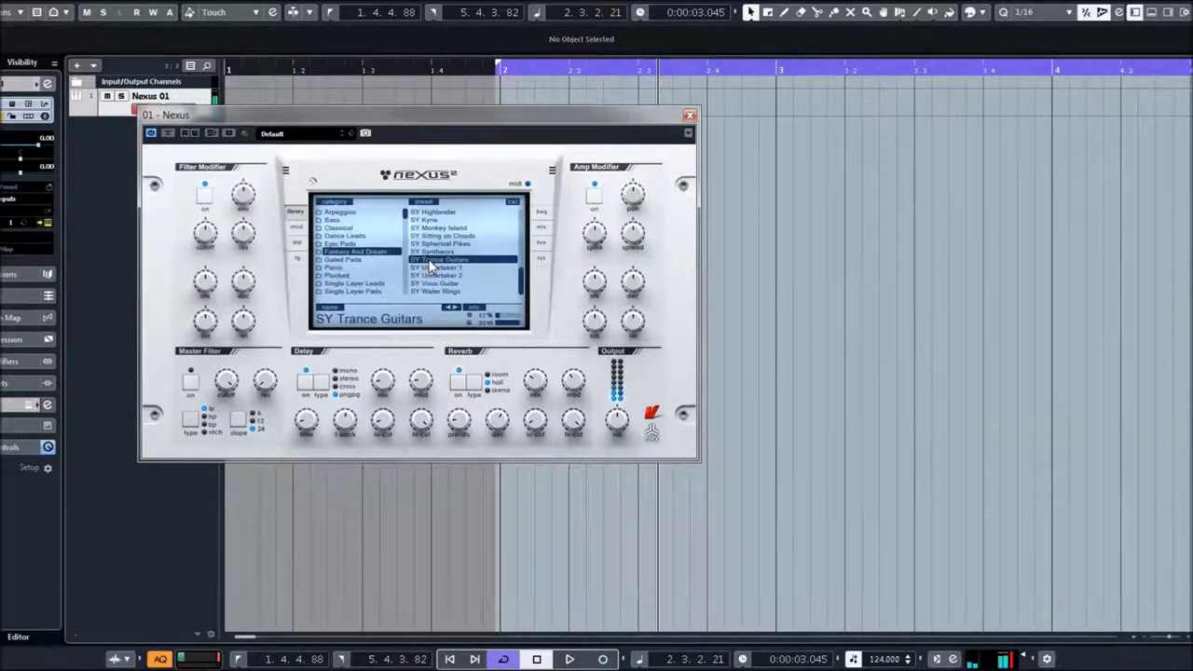
pyautogui.click(431, 268)
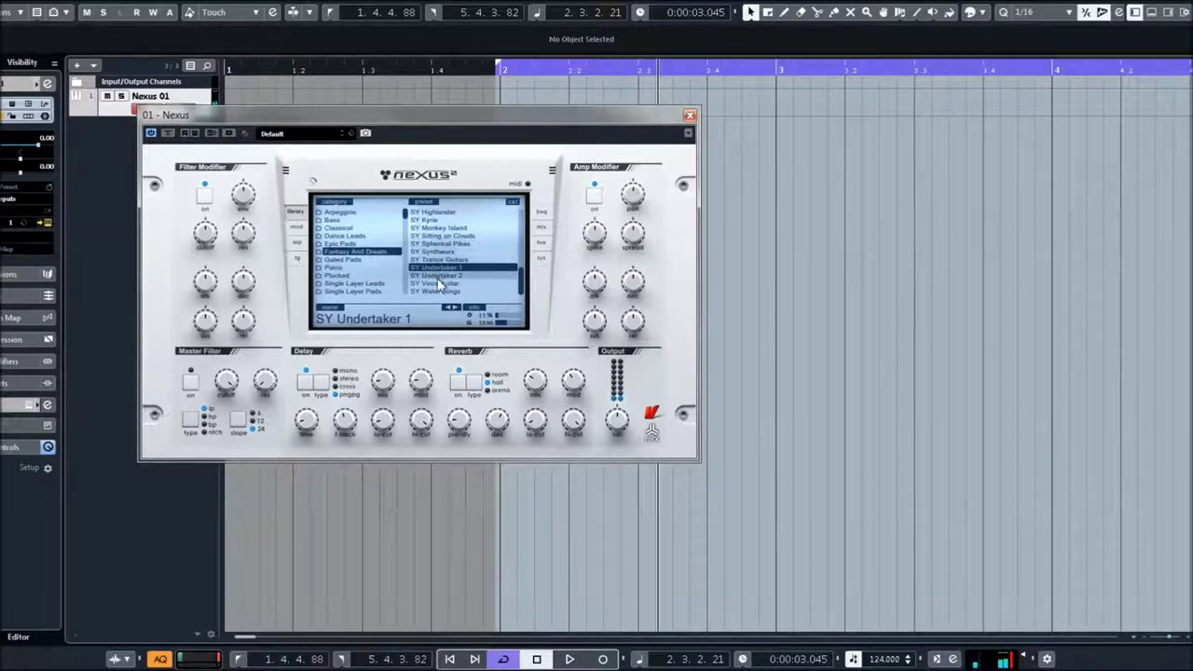
pyautogui.click(438, 276)
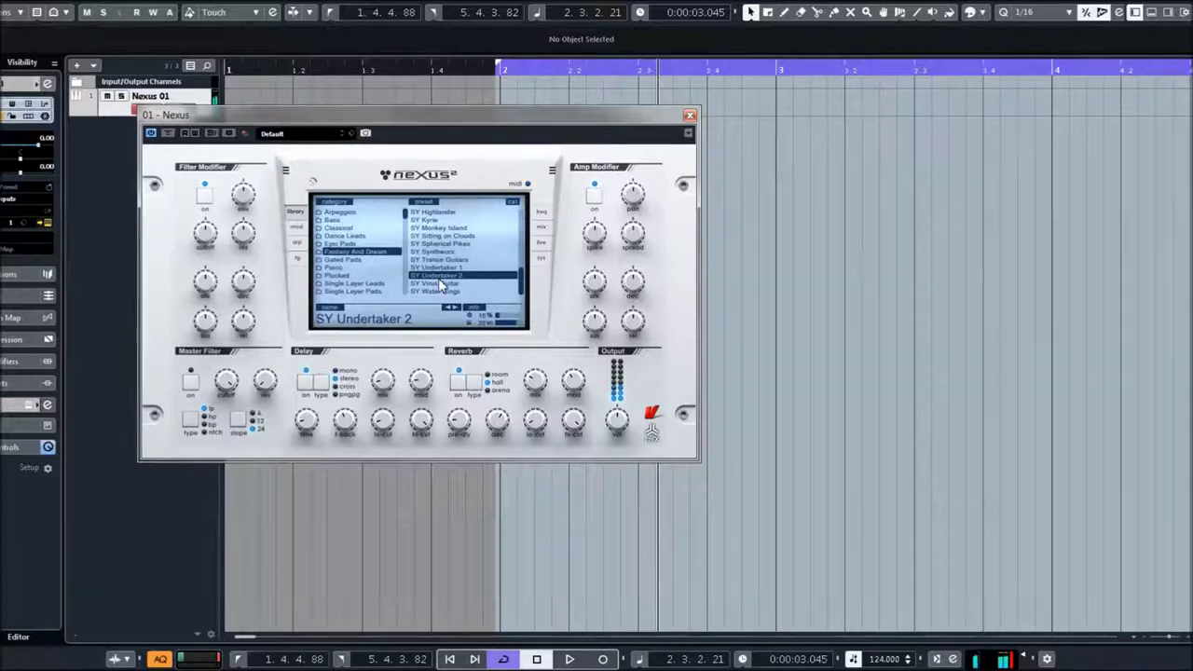
# - Load the preset SY Virus Guitar and try it with a higher delay mix and the delay type set to cross
pyautogui.click(439, 284)
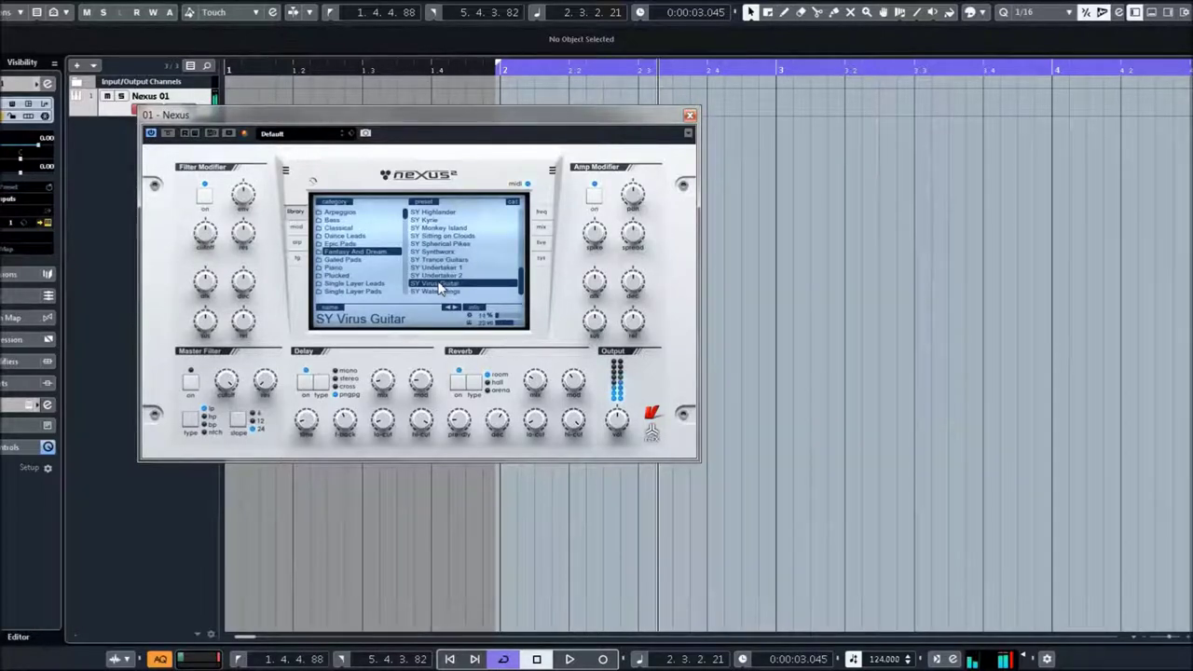
pyautogui.moveTo(382, 401); pyautogui.dragTo(389, 347)
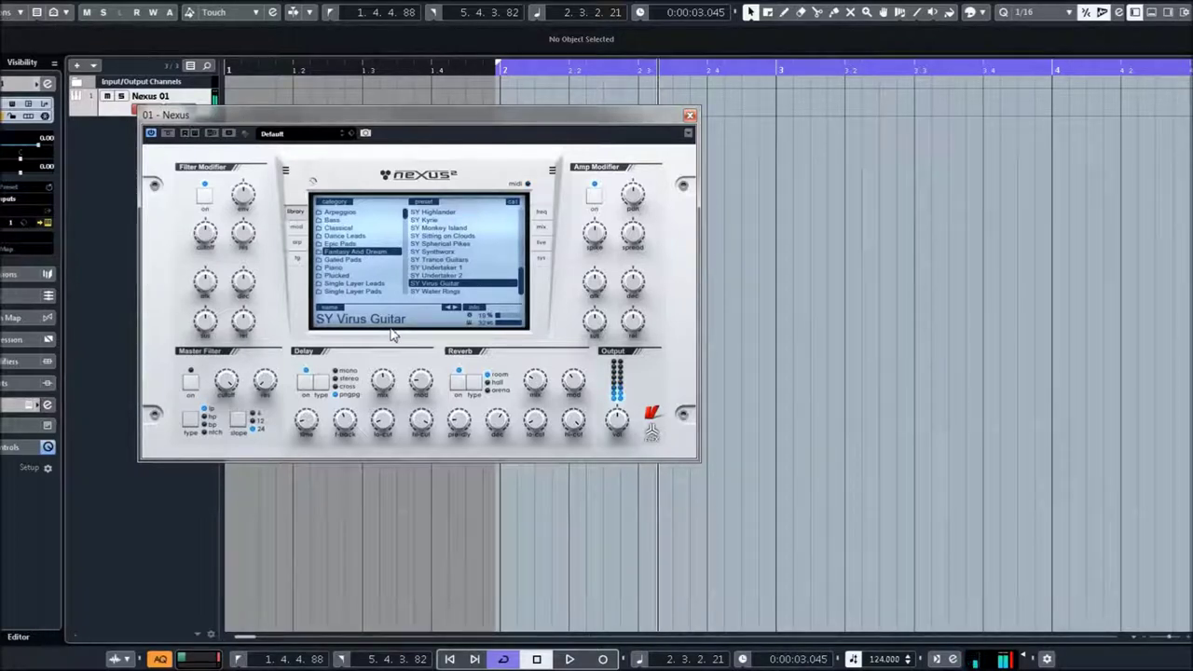
pyautogui.click(354, 386)
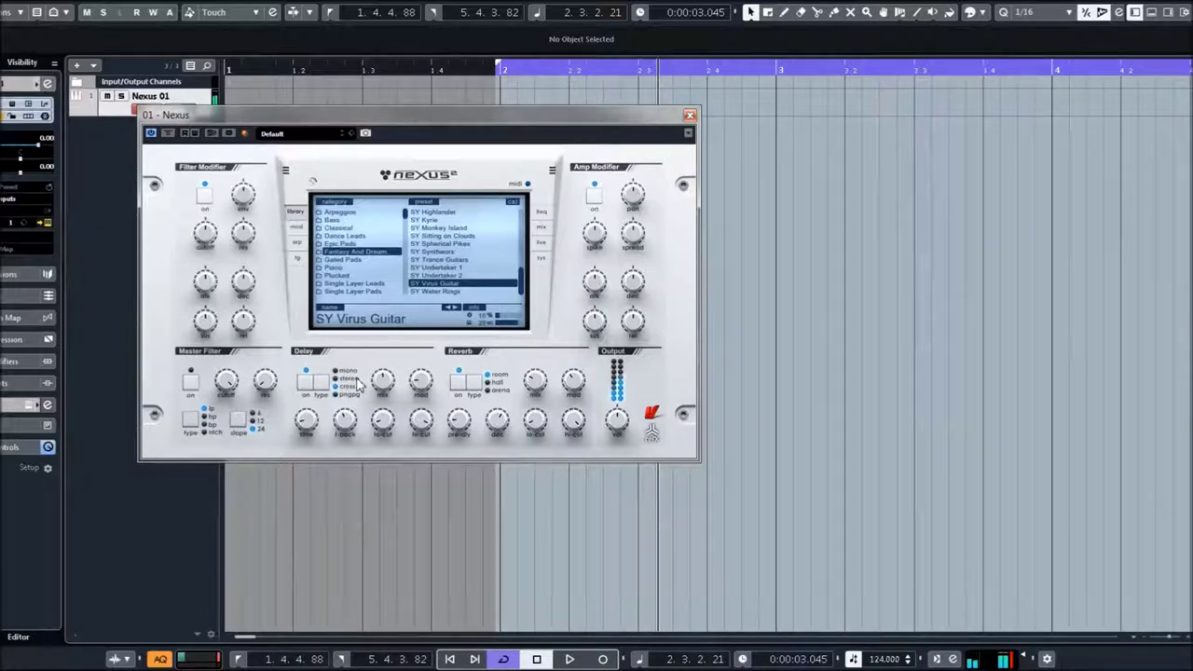
# - Audition the preset SY Water Rings from the Fantasy And Dream category
pyautogui.click(455, 292)
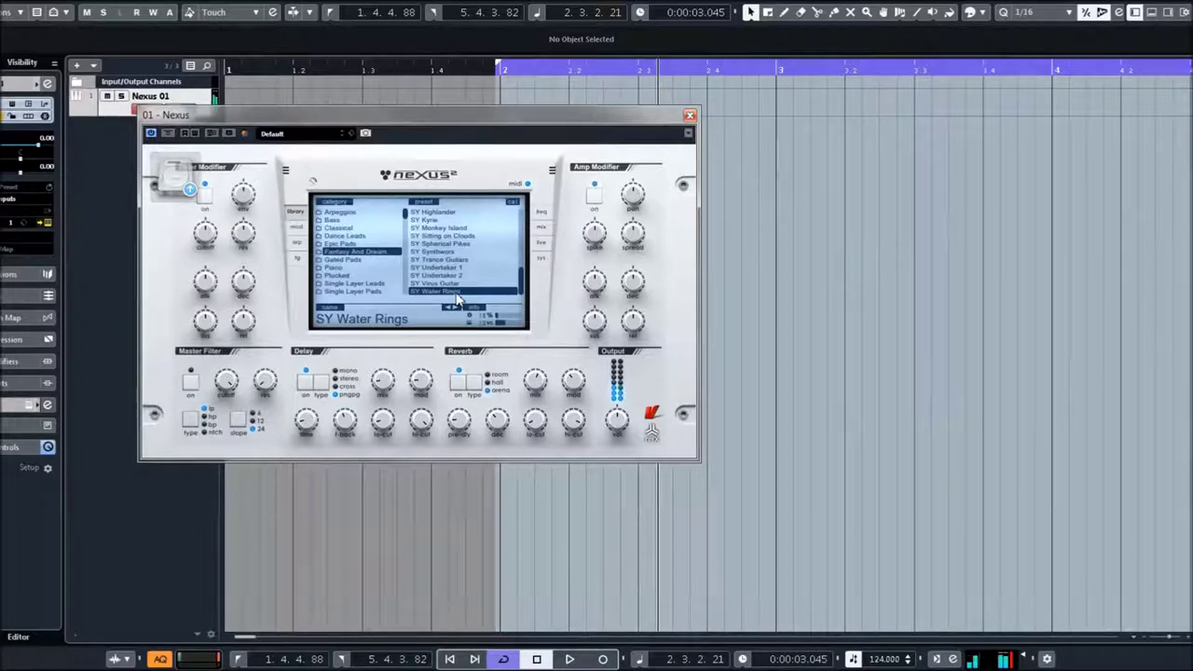